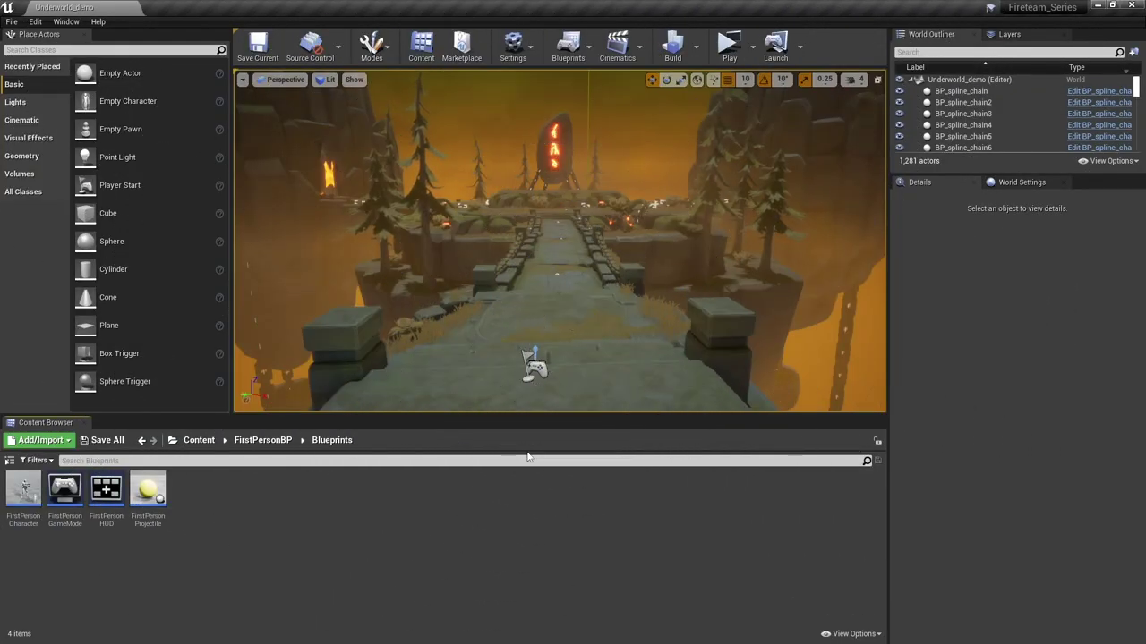
Open the FirstPersonCharacter blueprint and add a Set Timer by Event node to the execution flow in its event graph
{"action": "double_click", "coordinate": [24, 491]}
{"action": "right_click_drag", "start_coordinate": [672, 312], "coordinate": [415, 296]}
{"action": "right_click_drag", "start_coordinate": [721, 295], "coordinate": [349, 294]}
{"action": "scroll", "coordinate": [510, 268], "scroll_direction": "up", "scroll_amount": 1}
{"action": "left_click_drag", "start_coordinate": [480, 233], "coordinate": [622, 216]}
{"action": "type", "text": "set timer by e"}
{"action": "key", "text": "Return"}
Bind the timer's event input through a Create Event node to a new matching custom event named RequestRespawn
{"action": "left_click_drag", "start_coordinate": [643, 250], "coordinate": [526, 337]}
{"action": "type", "text": "cr"}
{"action": "key", "text": "Return"}
{"action": "left_click_drag", "start_coordinate": [555, 350], "coordinate": [516, 293]}
{"action": "left_click", "coordinate": [544, 343]}
{"action": "left_click", "coordinate": [538, 380]}
{"action": "type", "text": "RequestRespawn"}
{"action": "key", "text": "Return"}
Arrange the timer nodes, set the timer's time to 5 and compile the blueprint
{"action": "left_click_drag", "start_coordinate": [575, 276], "coordinate": [537, 315]}
{"action": "left_click", "coordinate": [584, 259]}
{"action": "right_click_drag", "start_coordinate": [553, 235], "coordinate": [448, 301]}
{"action": "left_click_drag", "start_coordinate": [445, 374], "coordinate": [408, 384]}
{"action": "right_click_drag", "start_coordinate": [617, 294], "coordinate": [574, 265]}
{"action": "left_click_drag", "start_coordinate": [376, 343], "coordinate": [463, 376]}
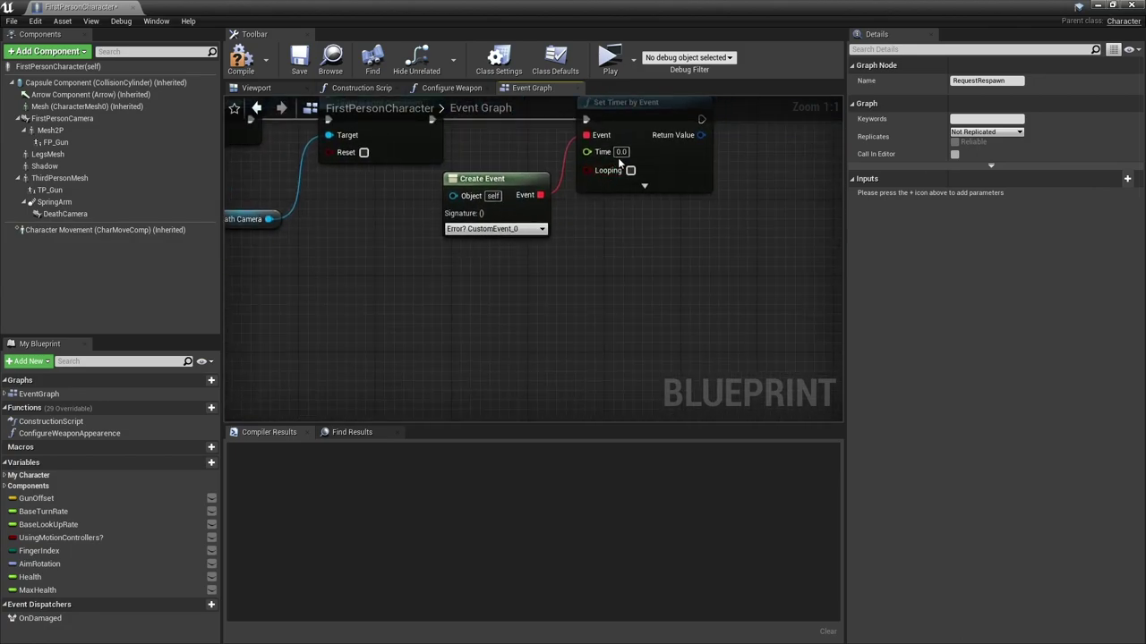
{"action": "left_click", "coordinate": [622, 152]}
{"action": "type", "text": "5"}
{"action": "left_click", "coordinate": [696, 214]}
{"action": "left_click", "coordinate": [242, 59]}
Add a Get Player Controller node below the RequestRespawn event
{"action": "right_click_drag", "start_coordinate": [390, 337], "coordinate": [585, 296]}
{"action": "right_click_drag", "start_coordinate": [648, 240], "coordinate": [748, 209]}
{"action": "right_click_drag", "start_coordinate": [589, 234], "coordinate": [715, 208]}
{"action": "right_click_drag", "start_coordinate": [414, 284], "coordinate": [475, 294]}
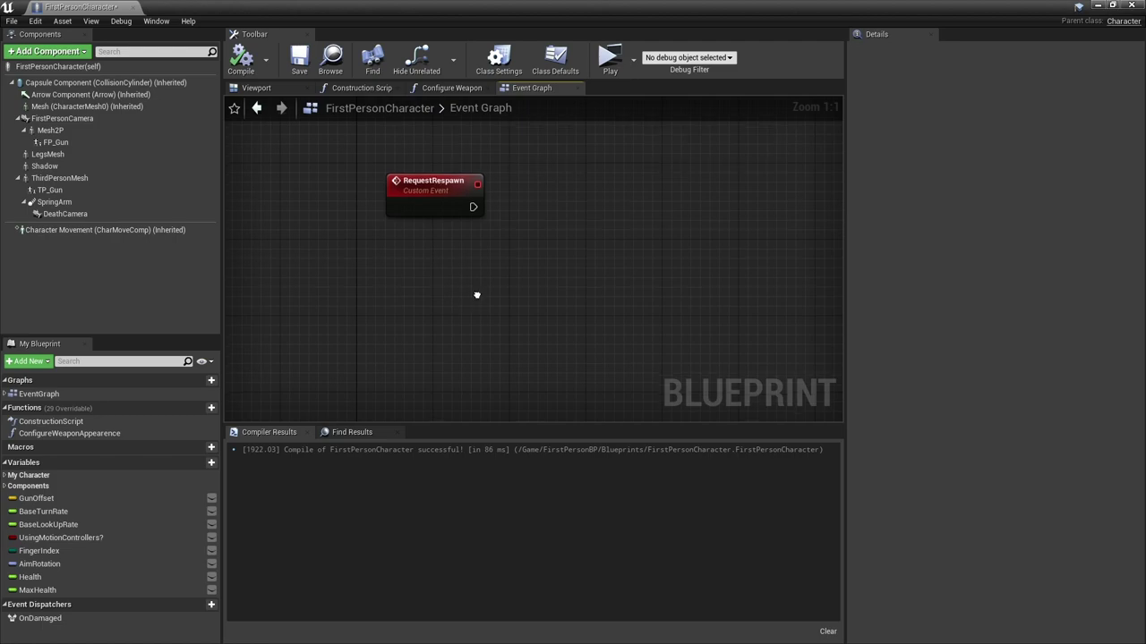
{"action": "right_click", "coordinate": [477, 301]}
{"action": "type", "text": "get player cont"}
{"action": "key", "text": "Return"}
{"action": "left_click_drag", "start_coordinate": [569, 302], "coordinate": [617, 219]}
{"action": "type", "text": "cast to gamep"}
{"action": "key", "text": "BackSpace"}
{"action": "key", "text": "BackSpace"}
{"action": "key", "text": "BackSpace"}
{"action": "left_click", "coordinate": [545, 344]}
{"action": "left_click_drag", "start_coordinate": [501, 285], "coordinate": [461, 285]}
Create a Player Controller blueprint class named GamePlayerController in the FirstPersonBP Blueprints folder
{"action": "left_click", "coordinate": [1097, 6]}
{"action": "left_click", "coordinate": [189, 527]}
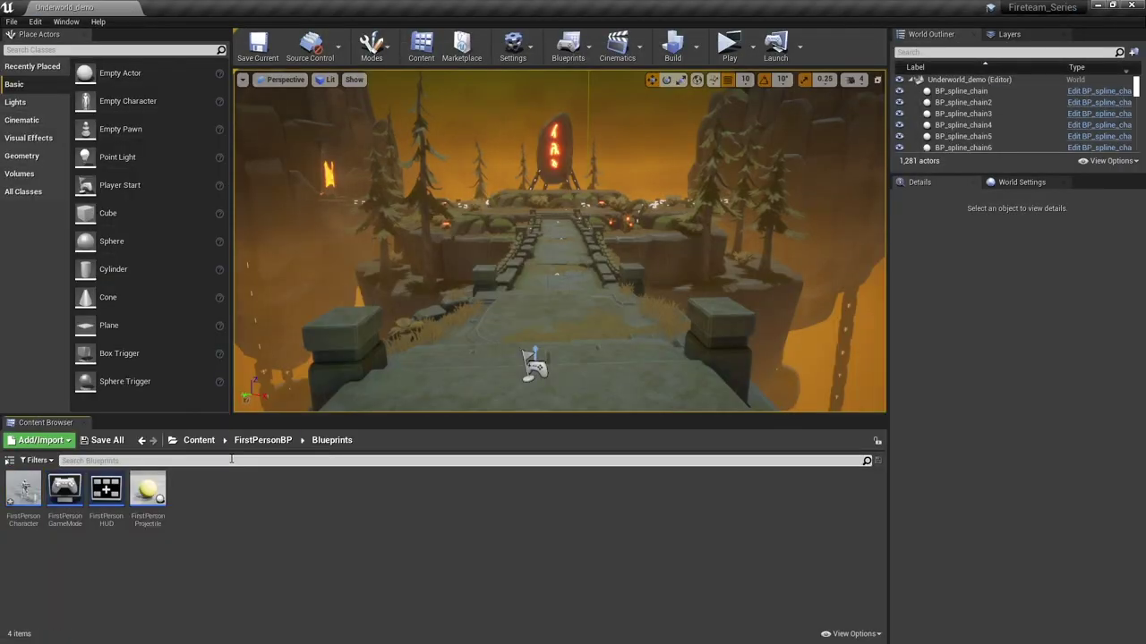
{"action": "right_click", "coordinate": [210, 512]}
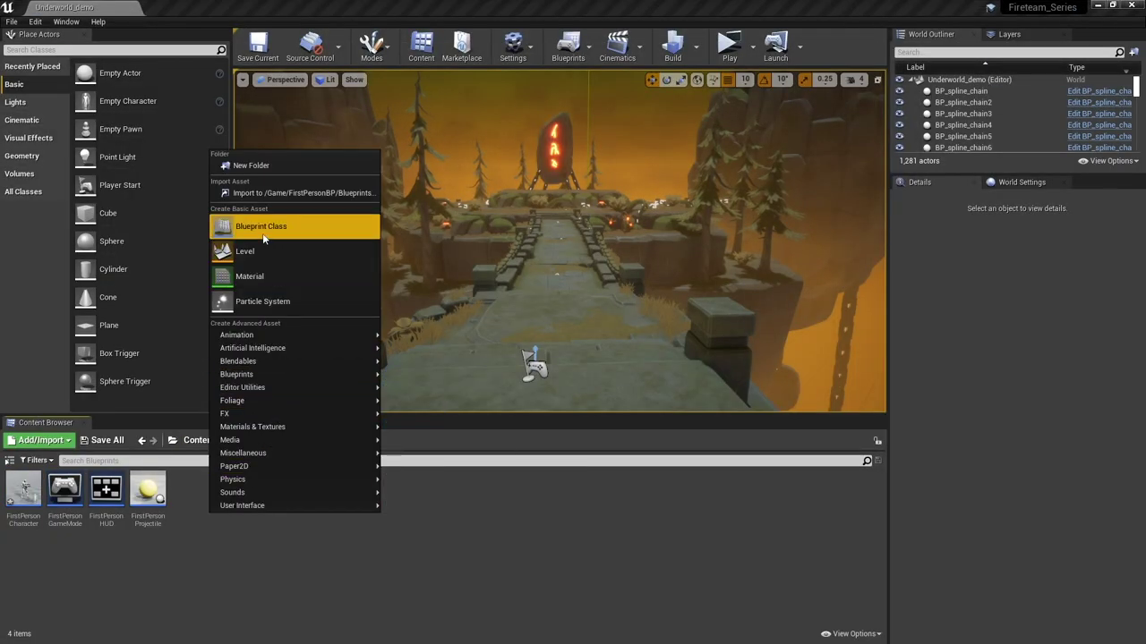
{"action": "left_click", "coordinate": [288, 231]}
{"action": "left_click", "coordinate": [462, 207]}
{"action": "type", "text": "GamePlaye"}
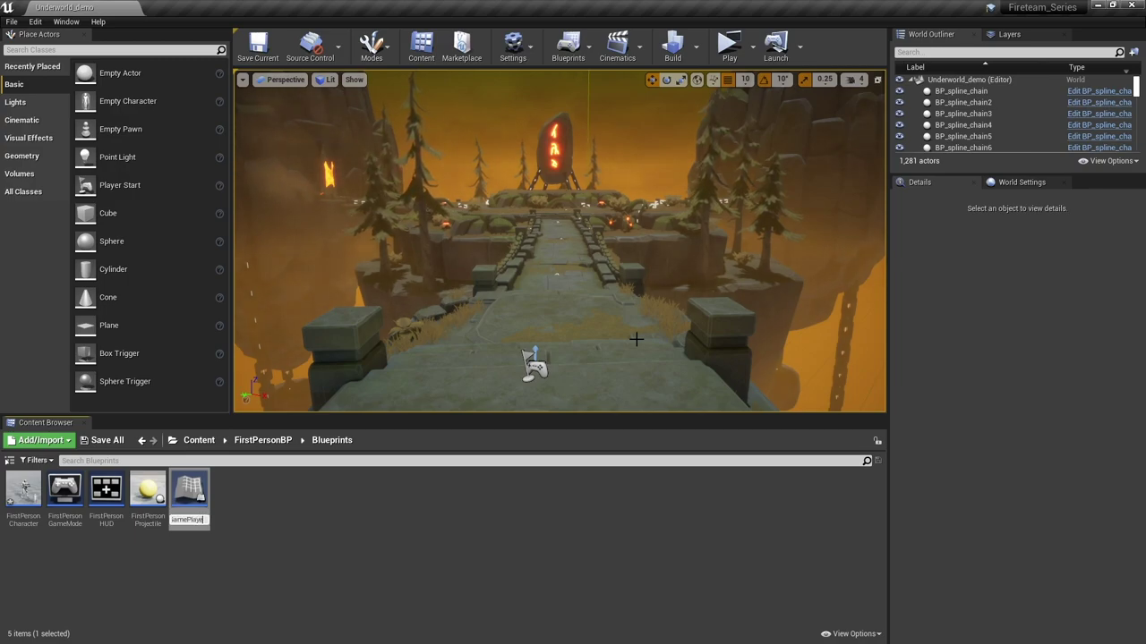
{"action": "type", "text": "rController"}
{"action": "key", "text": "Return"}
Add a custom event named RespawnRequest to GamePlayerController's event graph and compile the blueprint
{"action": "double_click", "coordinate": [203, 493]}
{"action": "left_click", "coordinate": [450, 88]}
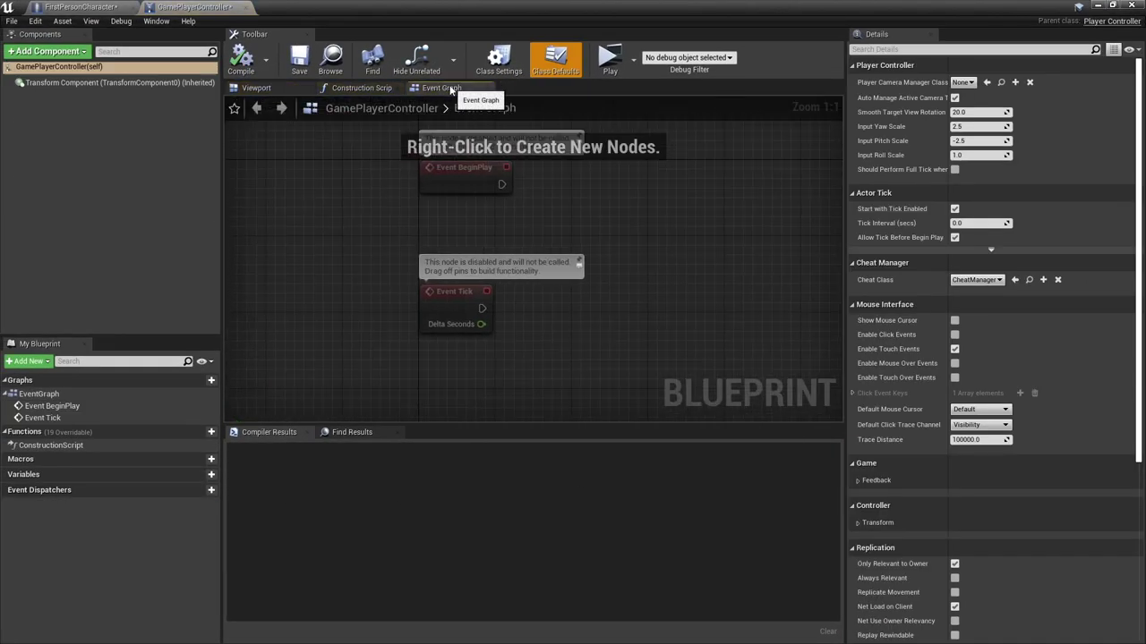
{"action": "right_click_drag", "start_coordinate": [476, 339], "coordinate": [470, 238]}
{"action": "right_click", "coordinate": [471, 240]}
{"action": "type", "text": "custom event"}
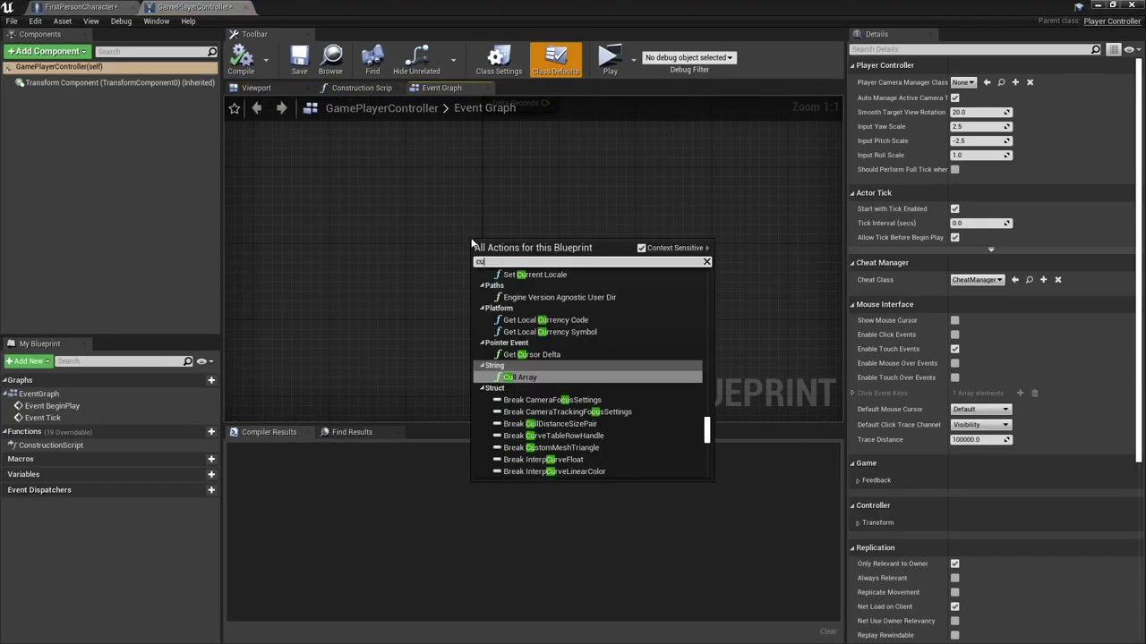
{"action": "key", "text": "Return"}
{"action": "type", "text": "RespawnRequestd"}
{"action": "key", "text": "BackSpace"}
{"action": "key", "text": "Return"}
{"action": "left_click", "coordinate": [241, 67]}
In FirstPersonCharacter, cast the Get Player Controller result to GamePlayerController and run the cast from the RequestRespawn event
{"action": "left_click", "coordinate": [80, 6]}
{"action": "left_click_drag", "start_coordinate": [509, 308], "coordinate": [617, 222]}
{"action": "type", "text": "cast to"}
{"action": "left_click", "coordinate": [716, 324]}
{"action": "left_click_drag", "start_coordinate": [685, 230], "coordinate": [676, 221]}
{"action": "left_click_drag", "start_coordinate": [588, 231], "coordinate": [474, 207]}
{"action": "left_click_drag", "start_coordinate": [656, 206], "coordinate": [636, 196]}
{"action": "right_click_drag", "start_coordinate": [710, 297], "coordinate": [545, 262]}
Call RespawnRequest on the cast's Game Player Controller output and connect its execution to the cast
{"action": "left_click_drag", "start_coordinate": [541, 204], "coordinate": [597, 243]}
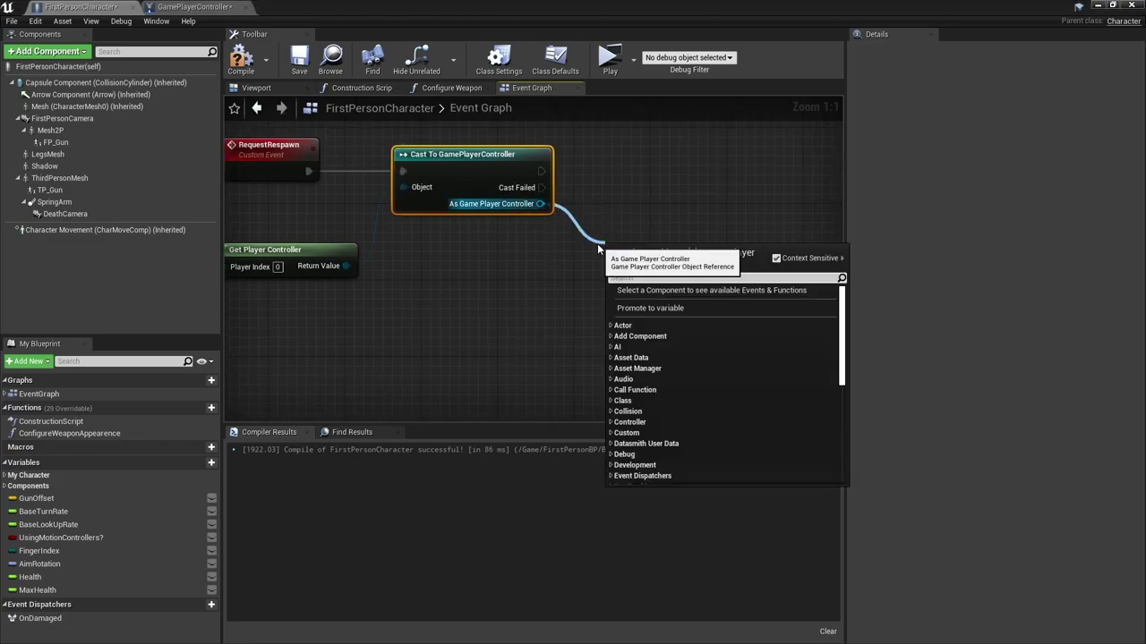
{"action": "type", "text": "respawn"}
{"action": "key", "text": "Return"}
{"action": "left_click_drag", "start_coordinate": [639, 271], "coordinate": [643, 170]}
Go to the RespawnRequest event's definition and set its replication to run on the server
{"action": "double_click", "coordinate": [691, 164]}
{"action": "left_click", "coordinate": [987, 134]}
{"action": "left_click", "coordinate": [980, 168]}
{"action": "left_click", "coordinate": [468, 328]}
{"action": "right_click_drag", "start_coordinate": [468, 329], "coordinate": [345, 309]}
Connect a Switch Has Authority node to the RespawnRequest event's execution output
{"action": "left_click_drag", "start_coordinate": [448, 260], "coordinate": [495, 262]}
{"action": "type", "text": "switch has"}
{"action": "key", "text": "Return"}
{"action": "left_click_drag", "start_coordinate": [527, 264], "coordinate": [536, 254]}
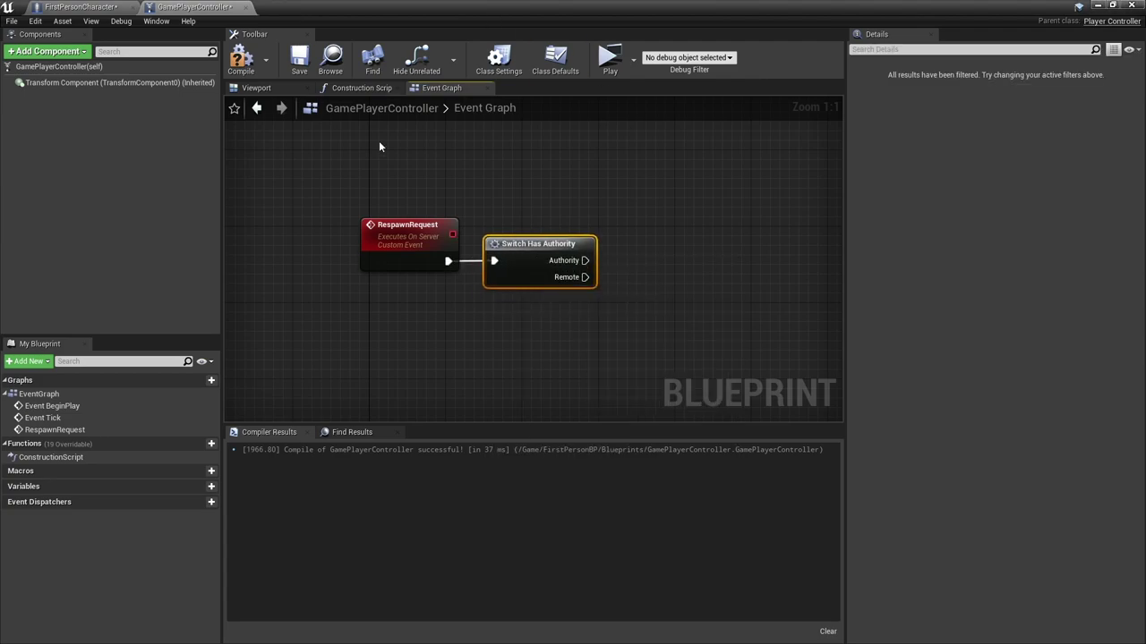
Add a Get Game Mode node below the authority switch and compile GamePlayerController
{"action": "right_click_drag", "start_coordinate": [634, 343], "coordinate": [532, 334]}
{"action": "right_click", "coordinate": [513, 372]}
{"action": "type", "text": "get game mode"}
{"action": "key", "text": "Return"}
{"action": "left_click_drag", "start_coordinate": [521, 373], "coordinate": [455, 324]}
{"action": "left_click", "coordinate": [240, 59]}
Create a folder named Systems in the Content root and open it
{"action": "left_click", "coordinate": [1097, 5]}
{"action": "left_click", "coordinate": [199, 440]}
{"action": "right_click", "coordinate": [579, 510]}
{"action": "left_click", "coordinate": [632, 163]}
{"action": "type", "text": "Systems"}
{"action": "key", "text": "Return"}
{"action": "double_click", "coordinate": [397, 491]}
Create a blueprint class named OnlineGameMode in the Systems folder with Game Mode as its parent class
{"action": "right_click", "coordinate": [330, 499]}
{"action": "left_click", "coordinate": [397, 212]}
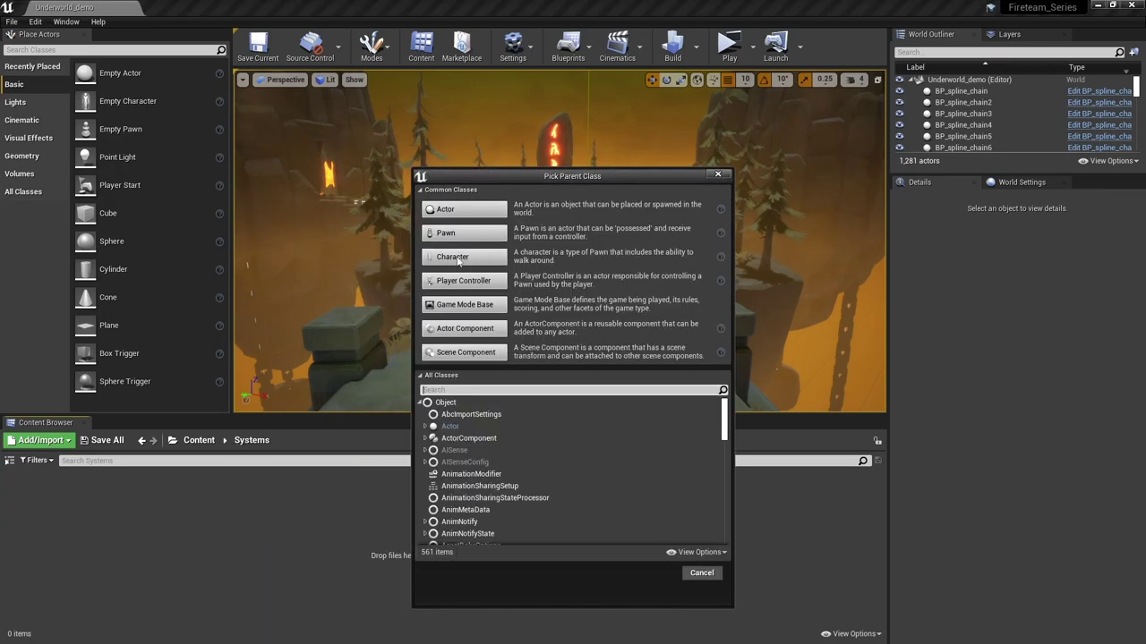
{"action": "type", "text": "game mode"}
{"action": "left_click", "coordinate": [495, 477]}
{"action": "left_click", "coordinate": [653, 555]}
{"action": "type", "text": "B"}
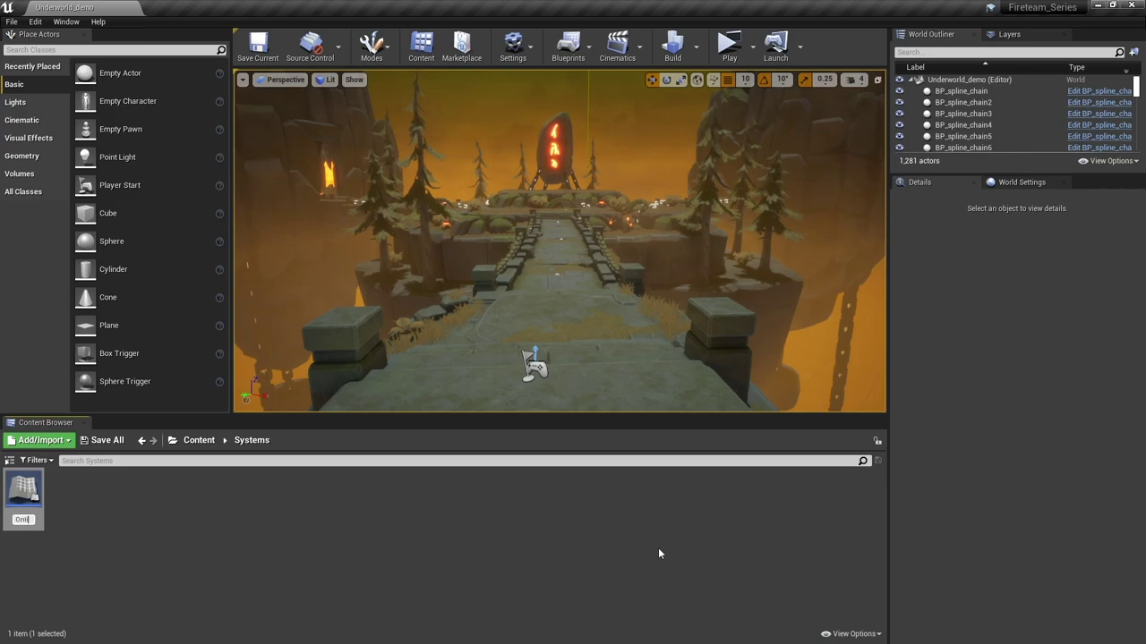
{"action": "key", "text": "Return"}
Set OnlineGameMode's player controller to GamePlayerController, HUD to InGameHUD and default pawn to FirstPersonCharacter, and compile
{"action": "double_click", "coordinate": [27, 495]}
{"action": "left_click", "coordinate": [977, 311]}
{"action": "left_click", "coordinate": [1001, 361]}
{"action": "left_click", "coordinate": [965, 346]}
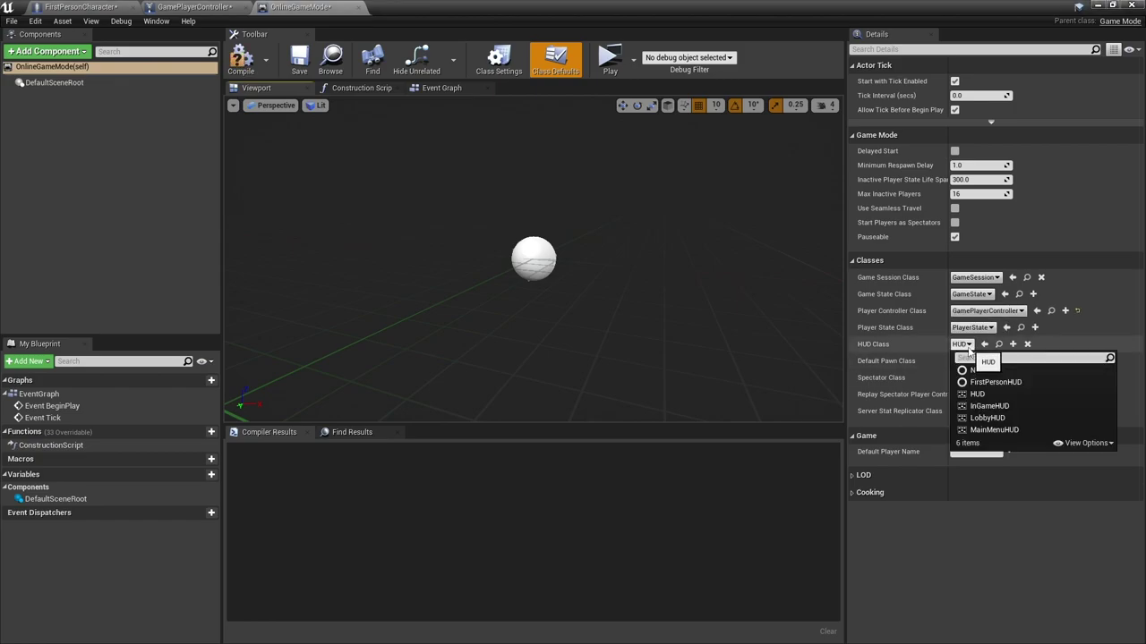
{"action": "left_click", "coordinate": [992, 406]}
{"action": "left_click", "coordinate": [970, 361]}
{"action": "left_click", "coordinate": [1001, 434]}
{"action": "left_click", "coordinate": [242, 61]}
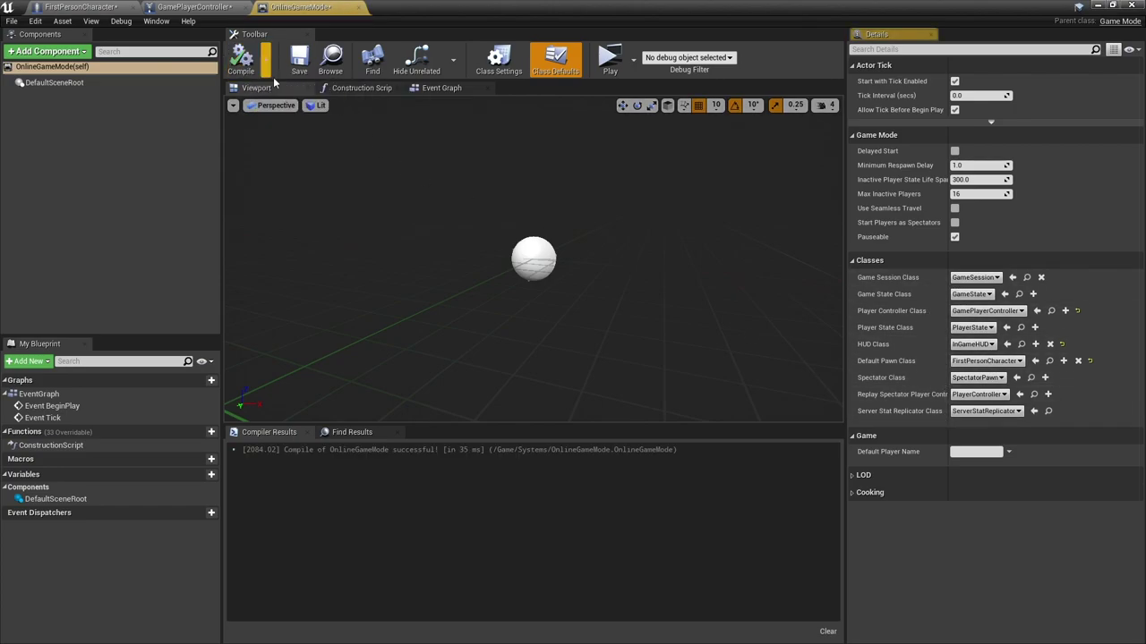
In GamePlayerController, cast the Get Game Mode result to OnlineGameMode and run the cast from the switch's Authority output
{"action": "left_click", "coordinate": [194, 7]}
{"action": "left_click_drag", "start_coordinate": [527, 340], "coordinate": [569, 292]}
{"action": "type", "text": "cast t"}
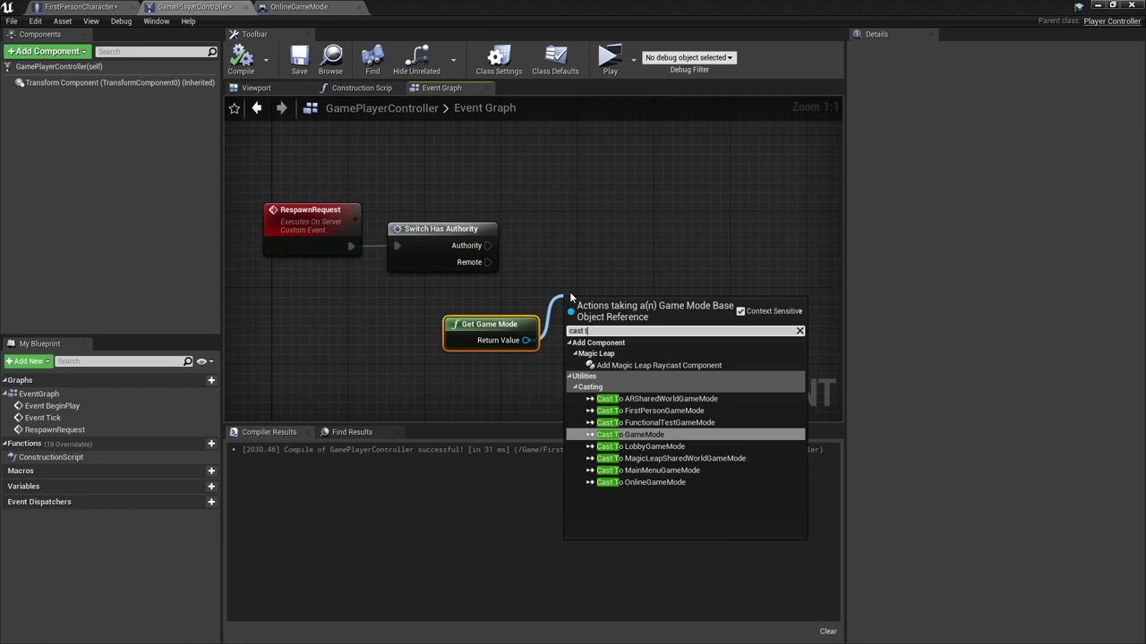
{"action": "type", "text": "o onl"}
{"action": "key", "text": "Return"}
{"action": "left_click_drag", "start_coordinate": [609, 347], "coordinate": [487, 245]}
{"action": "left_click_drag", "start_coordinate": [605, 260], "coordinate": [603, 243]}
Add a custom event named Respawn to OnlineGameMode's event graph
{"action": "left_click", "coordinate": [298, 6]}
{"action": "left_click", "coordinate": [441, 87]}
{"action": "right_click_drag", "start_coordinate": [618, 250], "coordinate": [342, 259]}
{"action": "right_click", "coordinate": [498, 210]}
{"action": "type", "text": "custom"}
{"action": "key", "text": "Return"}
{"action": "type", "text": "Respawn"}
{"action": "key", "text": "Return"}
Add an input parameter named Controller to the Respawn event
{"action": "right_click_drag", "start_coordinate": [496, 265], "coordinate": [411, 273]}
{"action": "left_click_drag", "start_coordinate": [433, 252], "coordinate": [470, 252]}
{"action": "right_click_drag", "start_coordinate": [523, 265], "coordinate": [459, 256]}
{"action": "left_click", "coordinate": [1123, 178]}
{"action": "left_click_drag", "start_coordinate": [920, 196], "coordinate": [601, 181]}
{"action": "type", "text": "Controller"}
{"action": "key", "text": "Return"}
Set the Respawn event's Controller input to a controller reference type and compile the blueprint
{"action": "left_click", "coordinate": [985, 198]}
{"action": "type", "text": "controller"}
{"action": "left_click", "coordinate": [910, 296]}
{"action": "left_click", "coordinate": [635, 297]}
{"action": "left_click", "coordinate": [240, 58]}
Set the Respawn event's Controller input type to a Player Controller reference and compile OnlineGameMode
{"action": "left_click", "coordinate": [436, 236]}
{"action": "left_click", "coordinate": [1005, 195]}
{"action": "type", "text": "player con"}
{"action": "left_click", "coordinate": [918, 298]}
{"action": "left_click", "coordinate": [240, 59]}
Add a Get Controlled Pawn node from the Respawn event's Controller output and place it below the event
{"action": "right_click_drag", "start_coordinate": [542, 203], "coordinate": [426, 203]}
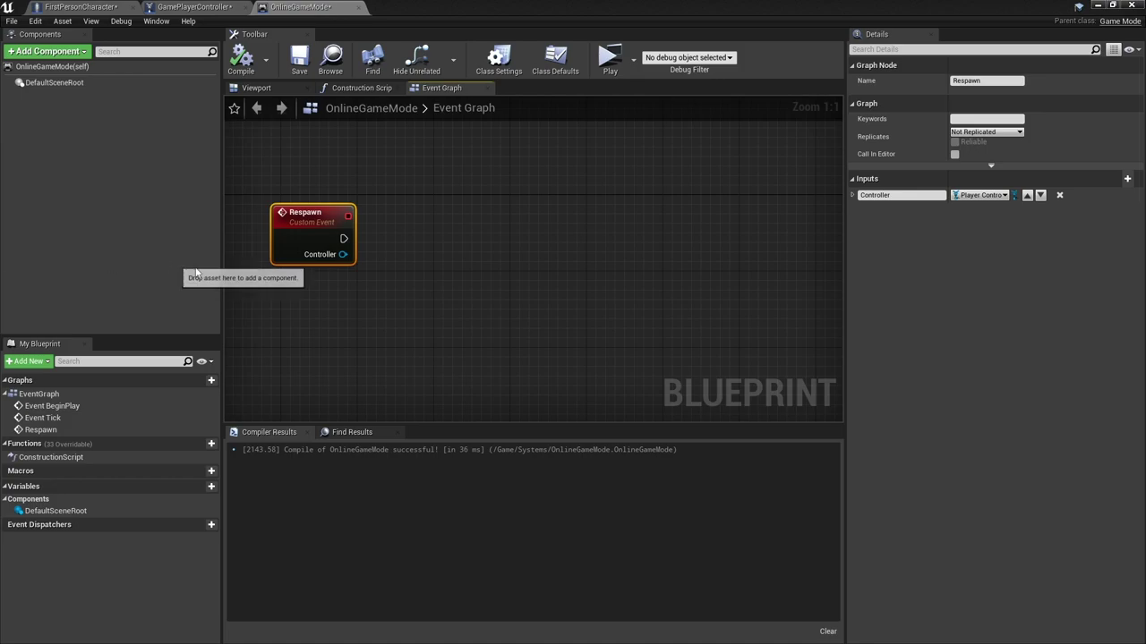
{"action": "left_click_drag", "start_coordinate": [343, 254], "coordinate": [394, 318]}
{"action": "type", "text": "get contr"}
{"action": "left_click", "coordinate": [493, 492]}
{"action": "left_click_drag", "start_coordinate": [491, 340], "coordinate": [481, 293]}
Add a DestroyActor node targeting the controlled pawn, connect it to the Respawn event's execution and align it
{"action": "left_click_drag", "start_coordinate": [499, 314], "coordinate": [573, 251]}
{"action": "type", "text": "destroyactor"}
{"action": "key", "text": "Return"}
{"action": "left_click_drag", "start_coordinate": [587, 260], "coordinate": [343, 238]}
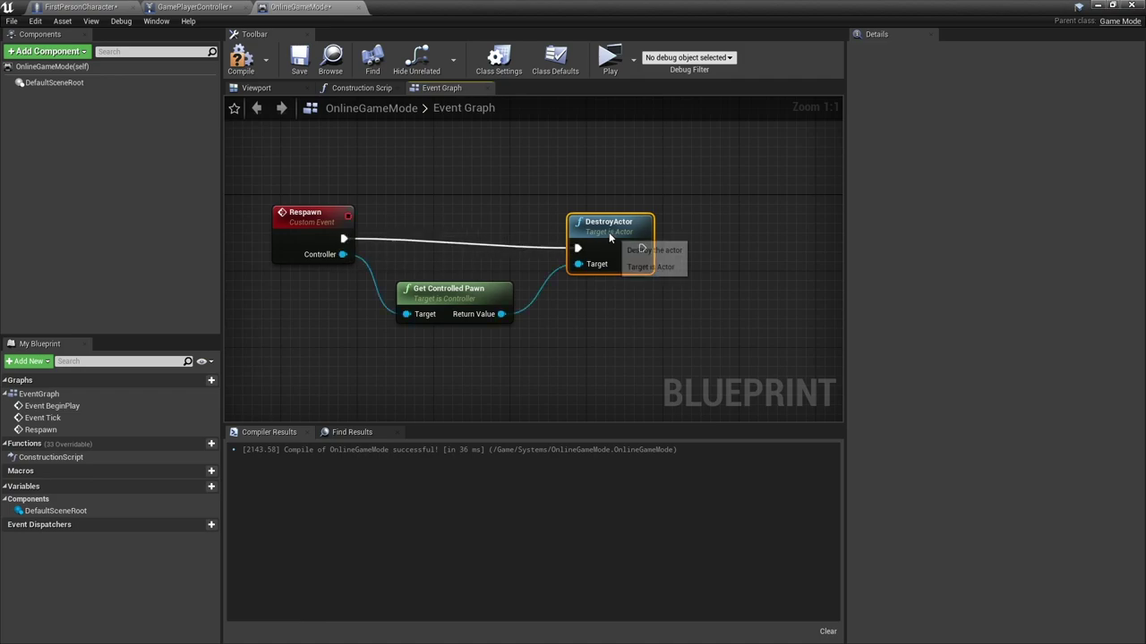
{"action": "left_click_drag", "start_coordinate": [609, 232], "coordinate": [607, 224]}
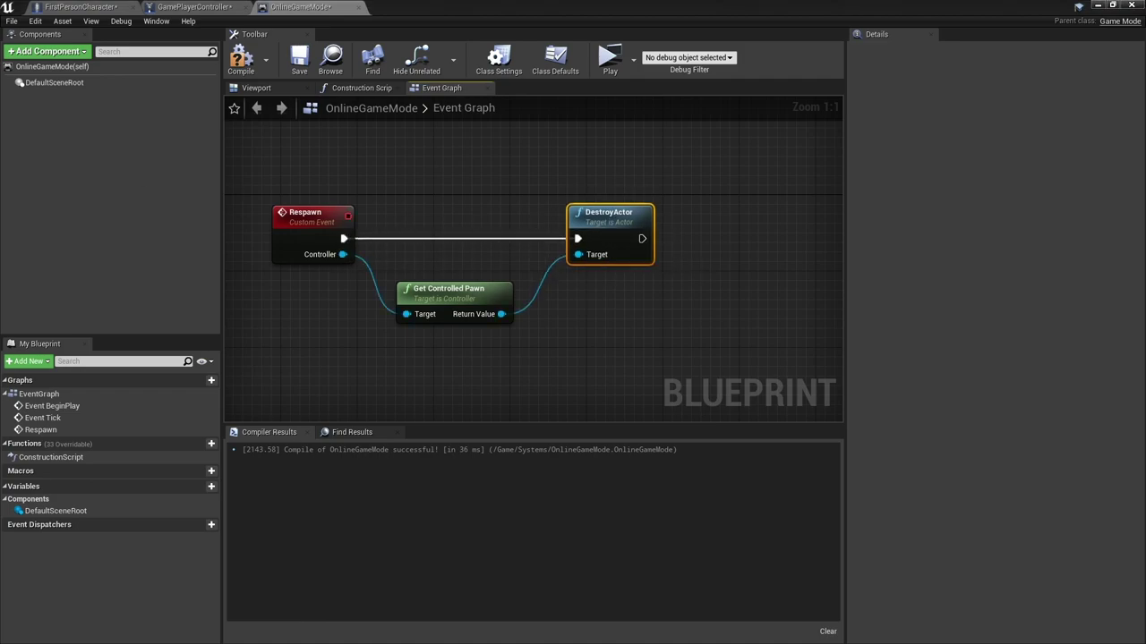
Add a Restart Player node after DestroyActor and connect its execution to DestroyActor's output
{"action": "right_click_drag", "start_coordinate": [636, 299], "coordinate": [672, 230]}
{"action": "right_click", "coordinate": [705, 235]}
{"action": "type", "text": "restart pl"}
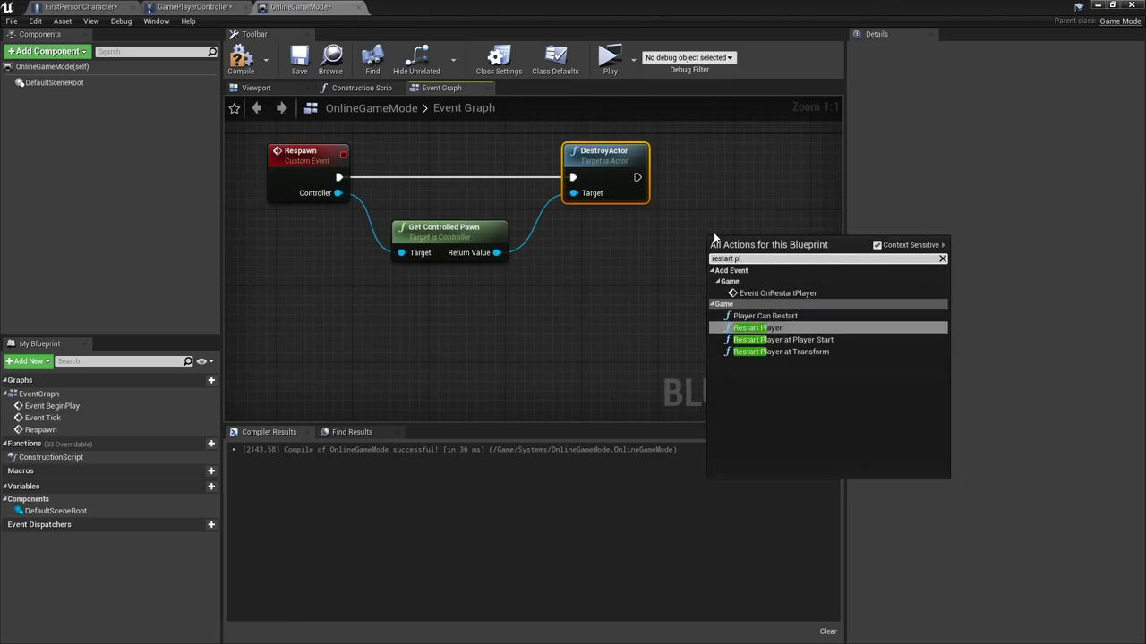
{"action": "left_click", "coordinate": [770, 327]}
{"action": "left_click_drag", "start_coordinate": [768, 261], "coordinate": [637, 178]}
{"action": "left_click_drag", "start_coordinate": [776, 188], "coordinate": [814, 159]}
Add an Is Valid check between the Respawn event and DestroyActor, wire its execution and rearrange the surrounding nodes
{"action": "right_click_drag", "start_coordinate": [404, 192], "coordinate": [406, 250]}
{"action": "left_click_drag", "start_coordinate": [284, 219], "coordinate": [534, 280]}
{"action": "type", "text": "valid"}
{"action": "key", "text": "Down"}
{"action": "key", "text": "Return"}
{"action": "right_click_drag", "start_coordinate": [536, 282], "coordinate": [413, 282]}
{"action": "left_click_drag", "start_coordinate": [671, 187], "coordinate": [775, 187]}
{"action": "left_click_drag", "start_coordinate": [461, 314], "coordinate": [455, 203]}
{"action": "left_click_drag", "start_coordinate": [608, 204], "coordinate": [715, 204]}
{"action": "right_click_drag", "start_coordinate": [506, 277], "coordinate": [664, 274]}
{"action": "left_click_drag", "start_coordinate": [314, 216], "coordinate": [463, 233]}
Connect the Respawn event's Controller output to the Restart Player node, then compile and save OnlineGameMode
{"action": "right_click_drag", "start_coordinate": [248, 310], "coordinate": [748, 259]}
{"action": "left_click", "coordinate": [242, 59]}
{"action": "left_click", "coordinate": [299, 61]}
In GamePlayerController, add a Respawn call from the As Online Game Mode output of the Cast To OnlineGameMode node
{"action": "left_click", "coordinate": [424, 224]}
{"action": "left_click", "coordinate": [190, 6]}
{"action": "right_click_drag", "start_coordinate": [712, 301], "coordinate": [620, 261]}
{"action": "left_click_drag", "start_coordinate": [600, 239], "coordinate": [678, 211]}
{"action": "type", "text": "respa"}
{"action": "left_click", "coordinate": [716, 266]}
Connect a self reference to the Respawn call's Controller input and compile GamePlayerController
{"action": "left_click_drag", "start_coordinate": [688, 238], "coordinate": [628, 322]}
{"action": "type", "text": "self"}
{"action": "key", "text": "Return"}
{"action": "left_click_drag", "start_coordinate": [635, 318], "coordinate": [578, 289]}
{"action": "left_click", "coordinate": [241, 58]}
Switch to the FirstPersonCharacter blueprint and compile it
{"action": "right_click_drag", "start_coordinate": [345, 167], "coordinate": [575, 163]}
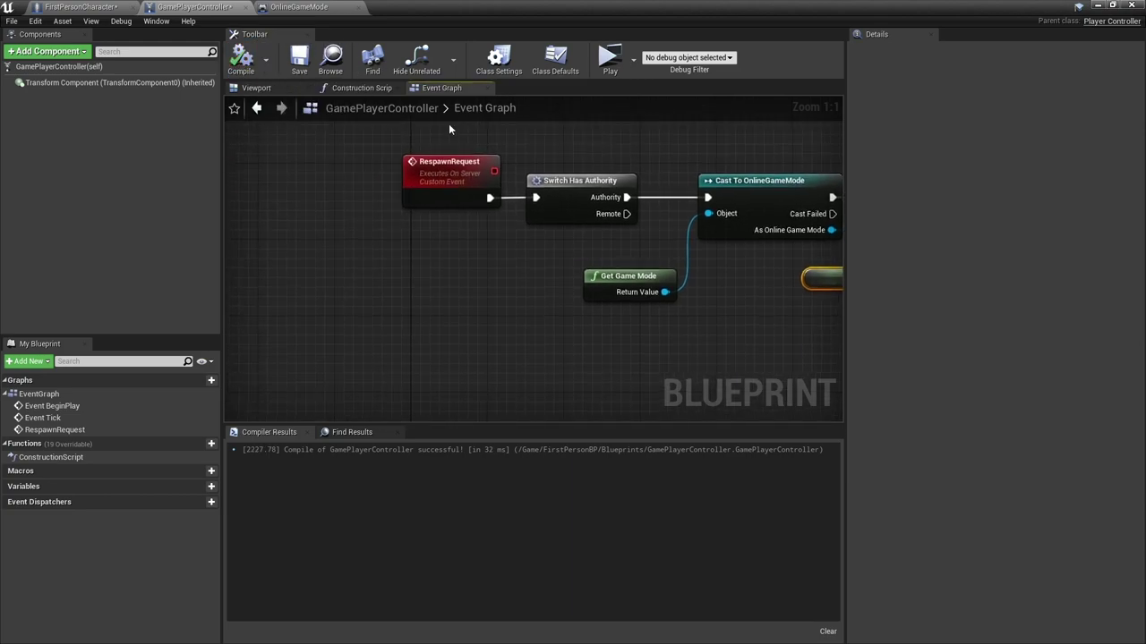
{"action": "left_click", "coordinate": [81, 7]}
{"action": "left_click", "coordinate": [474, 395]}
{"action": "left_click", "coordinate": [242, 60]}
Set the level's GameMode Override to OnlineGameMode in the world settings and save the map
{"action": "left_click", "coordinate": [1098, 6]}
{"action": "left_click", "coordinate": [1026, 183]}
{"action": "left_click", "coordinate": [1005, 274]}
{"action": "left_click", "coordinate": [1027, 403]}
{"action": "left_click", "coordinate": [260, 49]}
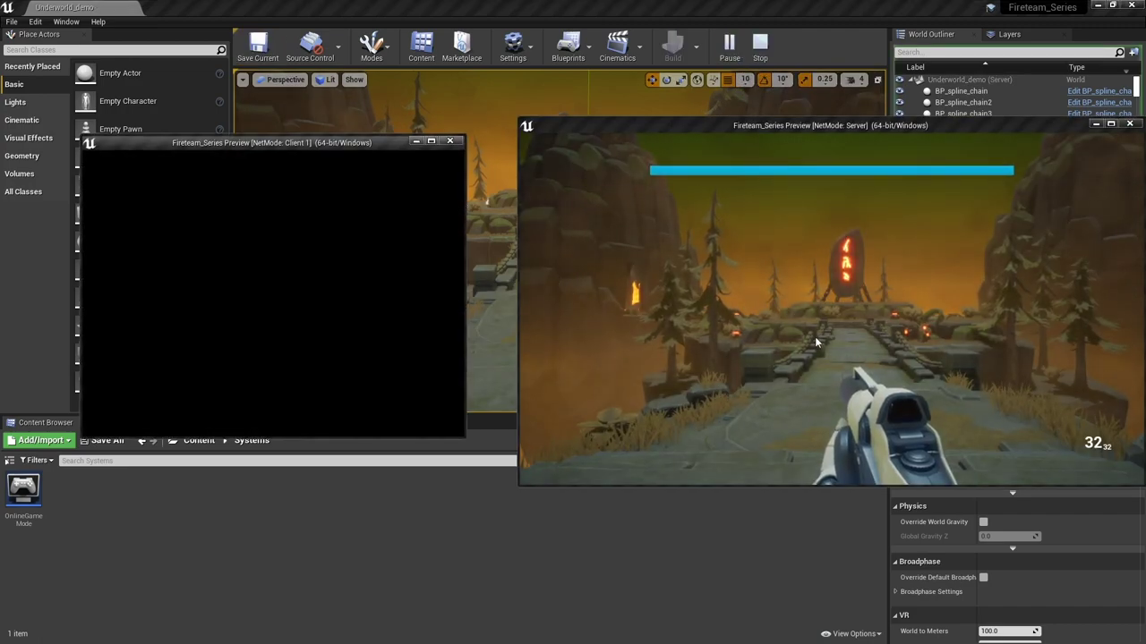
Playtest as the server player, moving around and shooting the client's character to test its death and respawn
{"action": "left_click", "coordinate": [816, 339]}
{"action": "key", "text": "w"}
{"action": "left_click", "coordinate": [831, 309]}
{"action": "left_click", "coordinate": [832, 309]}
{"action": "left_click", "coordinate": [831, 309]}
{"action": "key", "text": "s"}
{"action": "left_click", "coordinate": [833, 308]}
{"action": "left_click", "coordinate": [833, 309]}
{"action": "left_click_drag", "start_coordinate": [831, 309], "coordinate": [832, 309]}
Switch to the client preview, move its character around, fire again from the server and end the play session
{"action": "key", "text": "shift+F1"}
{"action": "left_click", "coordinate": [442, 342]}
{"action": "key", "text": "w"}
{"action": "key", "text": "a"}
{"action": "key", "text": "w"}
{"action": "left_click", "coordinate": [831, 309]}
{"action": "key", "text": "d"}
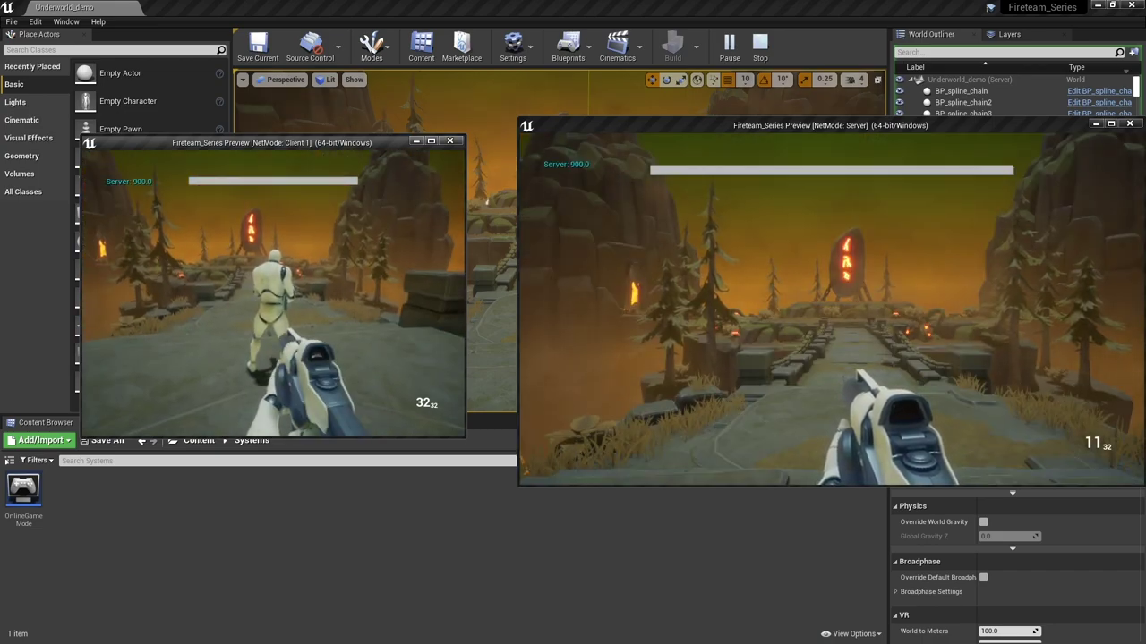
{"action": "key", "text": "Escape"}
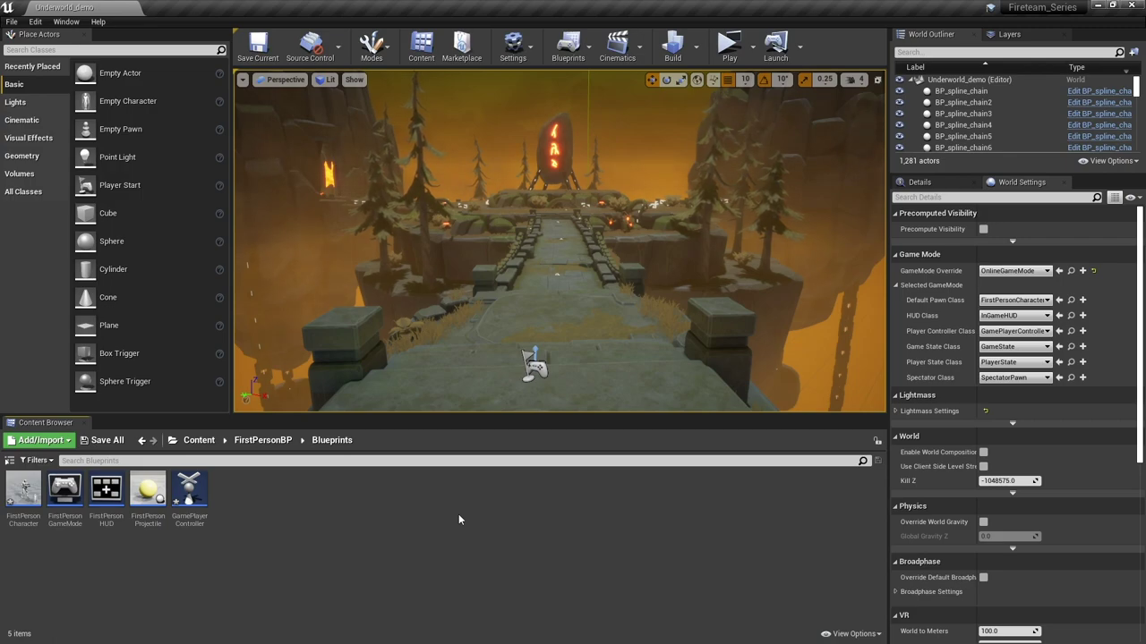
Open the FirstPersonCharacter blueprint and add a Get Player Controller node to its Event Graph
{"action": "double_click", "coordinate": [28, 518]}
{"action": "left_click", "coordinate": [1133, 8]}
{"action": "double_click", "coordinate": [26, 486]}
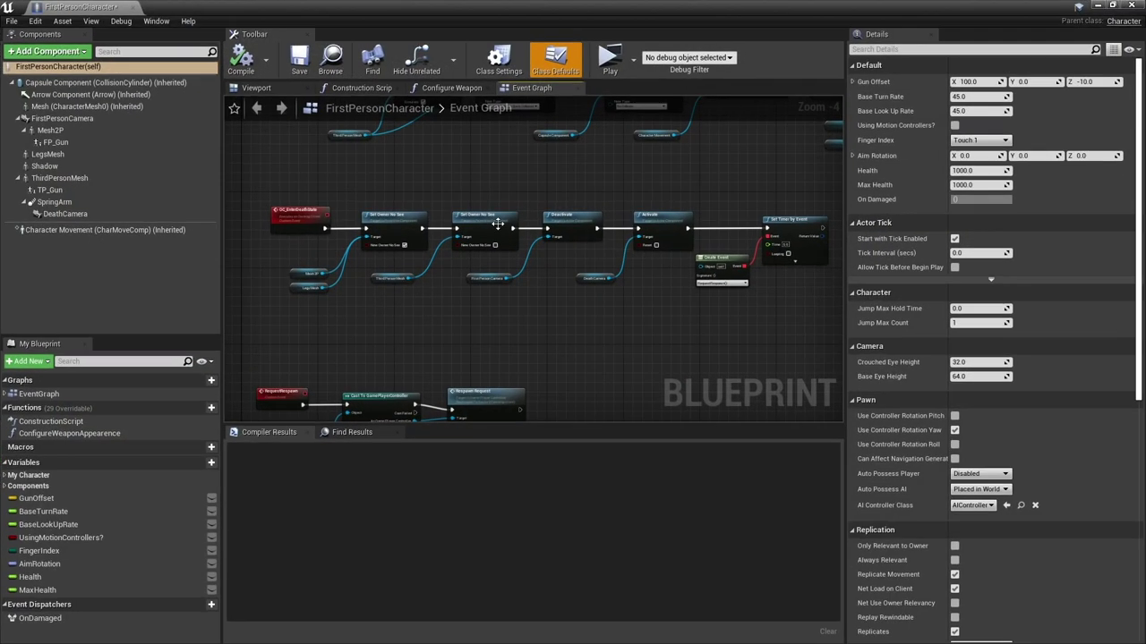
{"action": "scroll", "coordinate": [497, 223], "scroll_direction": "down", "scroll_amount": 3}
{"action": "scroll", "coordinate": [406, 211], "scroll_direction": "up", "scroll_amount": 3}
{"action": "right_click_drag", "start_coordinate": [406, 212], "coordinate": [394, 316]}
{"action": "scroll", "coordinate": [396, 302], "scroll_direction": "up", "scroll_amount": 4}
{"action": "right_click_drag", "start_coordinate": [389, 262], "coordinate": [404, 302]}
{"action": "right_click_drag", "start_coordinate": [550, 295], "coordinate": [323, 304]}
{"action": "right_click_drag", "start_coordinate": [607, 325], "coordinate": [411, 311]}
{"action": "right_click", "coordinate": [412, 316]}
{"action": "type", "text": "get player controller"}
{"action": "key", "text": "Return"}
Add Get HUD from the player controller, cast the result to InGameHUD and connect the cast's execution input
{"action": "left_click_drag", "start_coordinate": [552, 337], "coordinate": [595, 309]}
{"action": "type", "text": "get hud"}
{"action": "key", "text": "Return"}
{"action": "right_click_drag", "start_coordinate": [592, 306], "coordinate": [429, 309]}
{"action": "left_click_drag", "start_coordinate": [563, 349], "coordinate": [631, 269]}
{"action": "type", "text": "cast to in"}
{"action": "key", "text": "Return"}
{"action": "left_click_drag", "start_coordinate": [280, 236], "coordinate": [676, 231]}
Get the In Game HUD variable from the cast's output, then get its HealthBar reference
{"action": "right_click_drag", "start_coordinate": [705, 284], "coordinate": [593, 284]}
{"action": "left_click_drag", "start_coordinate": [619, 268], "coordinate": [666, 309]}
{"action": "type", "text": "hu"}
{"action": "scroll", "coordinate": [747, 533], "scroll_direction": "down", "scroll_amount": 1}
{"action": "left_click", "coordinate": [733, 497]}
{"action": "right_click_drag", "start_coordinate": [733, 436], "coordinate": [629, 435]}
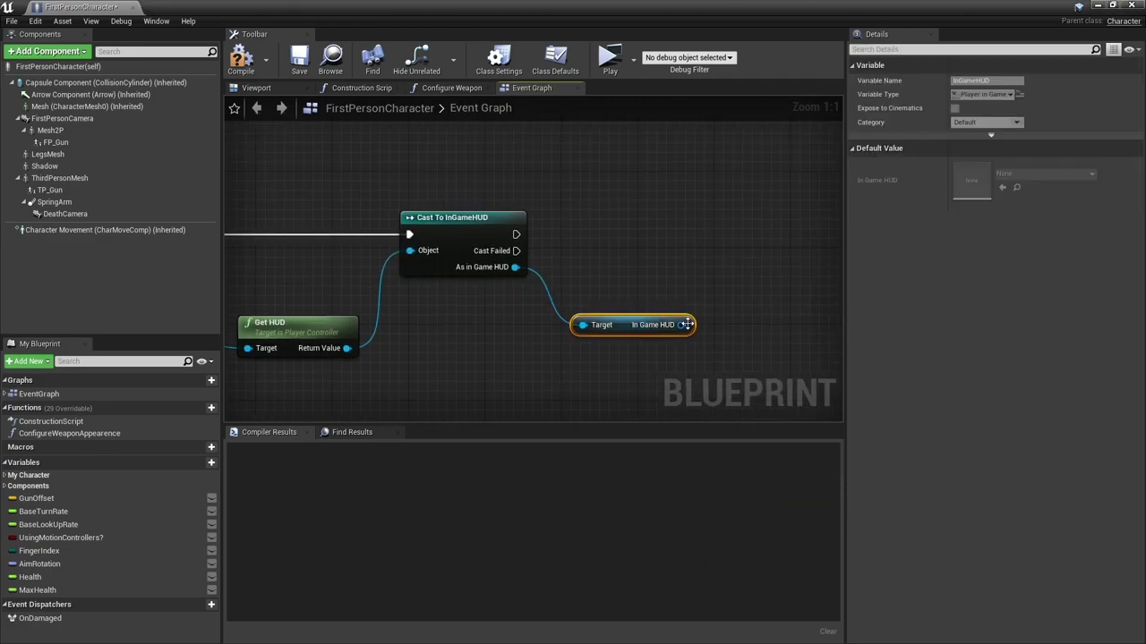
{"action": "left_click_drag", "start_coordinate": [686, 324], "coordinate": [776, 329]}
{"action": "type", "text": "health"}
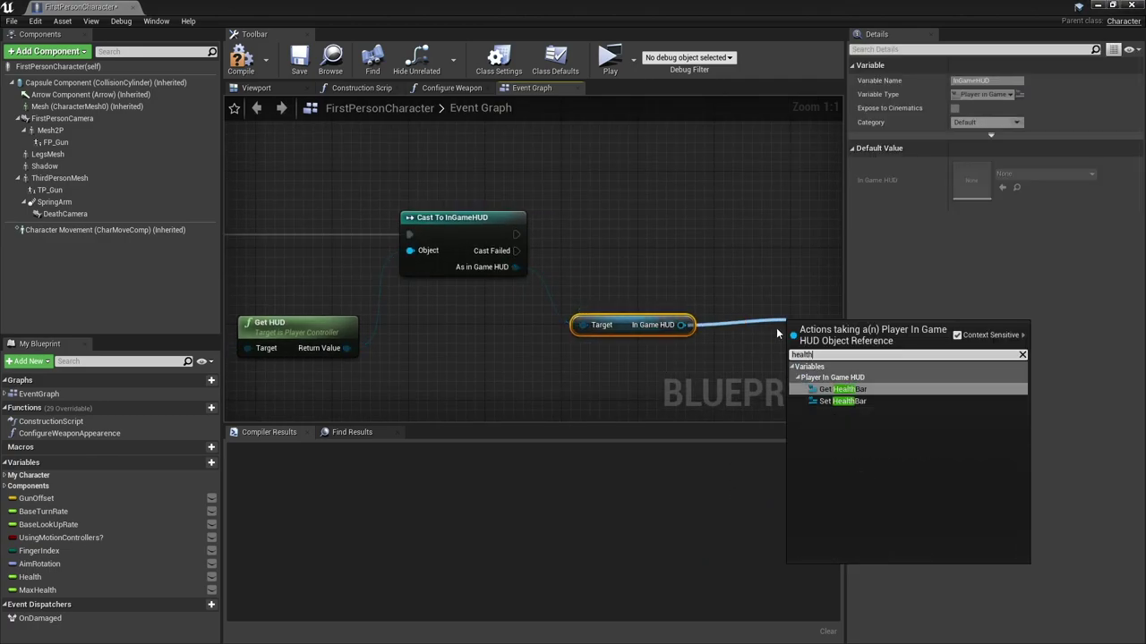
{"action": "key", "text": "Return"}
{"action": "right_click_drag", "start_coordinate": [776, 328], "coordinate": [541, 377]}
Add the HealthBar's fetch call, connect the cast's execution to it, then compile and save FirstPersonCharacter
{"action": "mouse_move", "coordinate": [542, 378]}
{"action": "left_mouse_down"}
{"action": "mouse_move", "coordinate": [465, 368]}
{"action": "mouse_move", "coordinate": [576, 318]}
{"action": "left_mouse_up"}
{"action": "type", "text": "fetch"}
{"action": "key", "text": "Return"}
{"action": "right_click_drag", "start_coordinate": [575, 312], "coordinate": [658, 327]}
{"action": "left_click_drag", "start_coordinate": [739, 334], "coordinate": [736, 295]}
{"action": "left_click_drag", "start_coordinate": [324, 299], "coordinate": [726, 278]}
{"action": "left_click", "coordinate": [241, 59]}
{"action": "left_click", "coordinate": [299, 58]}
Playtest the level by shooting the client's character from the server window to check the health bar, then stop
{"action": "right_click_drag", "start_coordinate": [718, 301], "coordinate": [571, 267]}
{"action": "left_click", "coordinate": [1097, 6]}
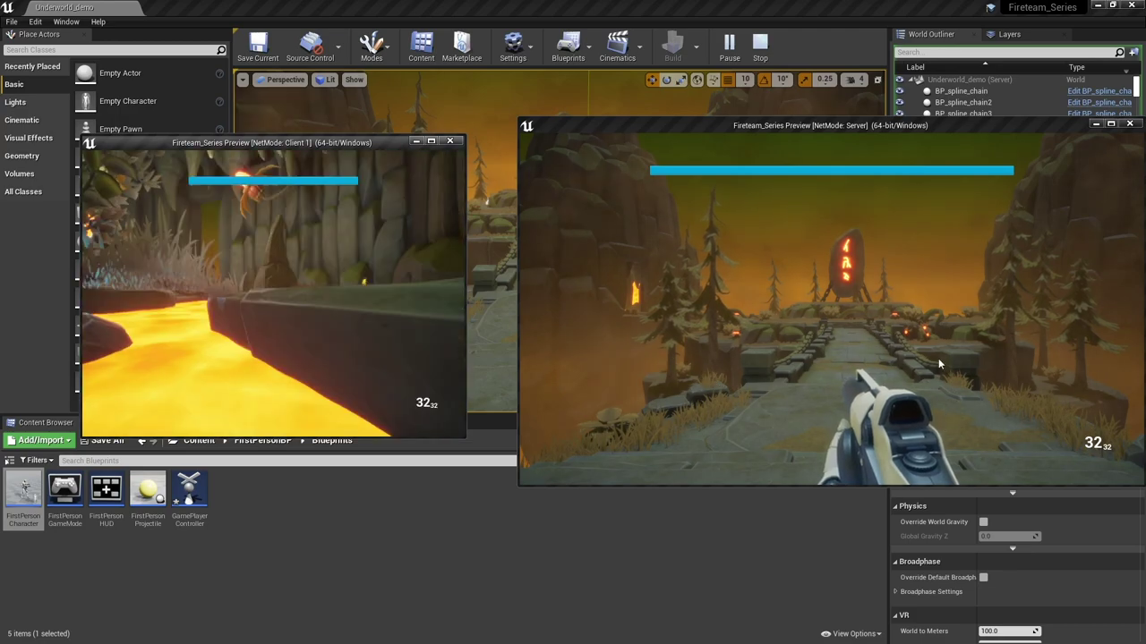
{"action": "left_click", "coordinate": [826, 367]}
{"action": "key", "text": "a"}
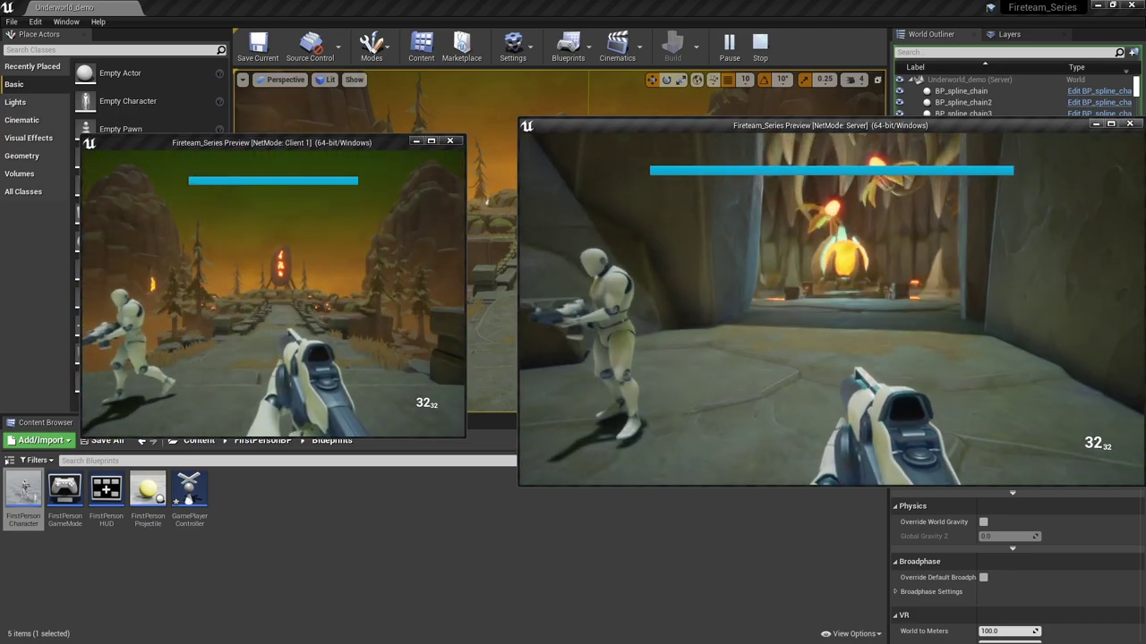
{"action": "left_click", "coordinate": [832, 309]}
{"action": "left_click", "coordinate": [832, 309]}
{"action": "left_click", "coordinate": [831, 309]}
{"action": "left_click", "coordinate": [831, 309]}
{"action": "left_click", "coordinate": [832, 309]}
{"action": "left_click", "coordinate": [832, 309]}
{"action": "left_click", "coordinate": [832, 309]}
{"action": "left_click", "coordinate": [831, 308]}
{"action": "left_click", "coordinate": [831, 309]}
{"action": "key", "text": "s"}
{"action": "left_click", "coordinate": [831, 309]}
{"action": "key", "text": "Escape"}
In FirstPersonCharacter's damage logic, place the Update Health call between SET Health and the Health comparison, then compile
{"action": "left_click", "coordinate": [348, 540]}
{"action": "double_click", "coordinate": [26, 491]}
{"action": "scroll", "coordinate": [609, 284], "scroll_direction": "down", "scroll_amount": 7}
{"action": "right_click_drag", "start_coordinate": [716, 333], "coordinate": [701, 234]}
{"action": "scroll", "coordinate": [685, 267], "scroll_direction": "up", "scroll_amount": 2}
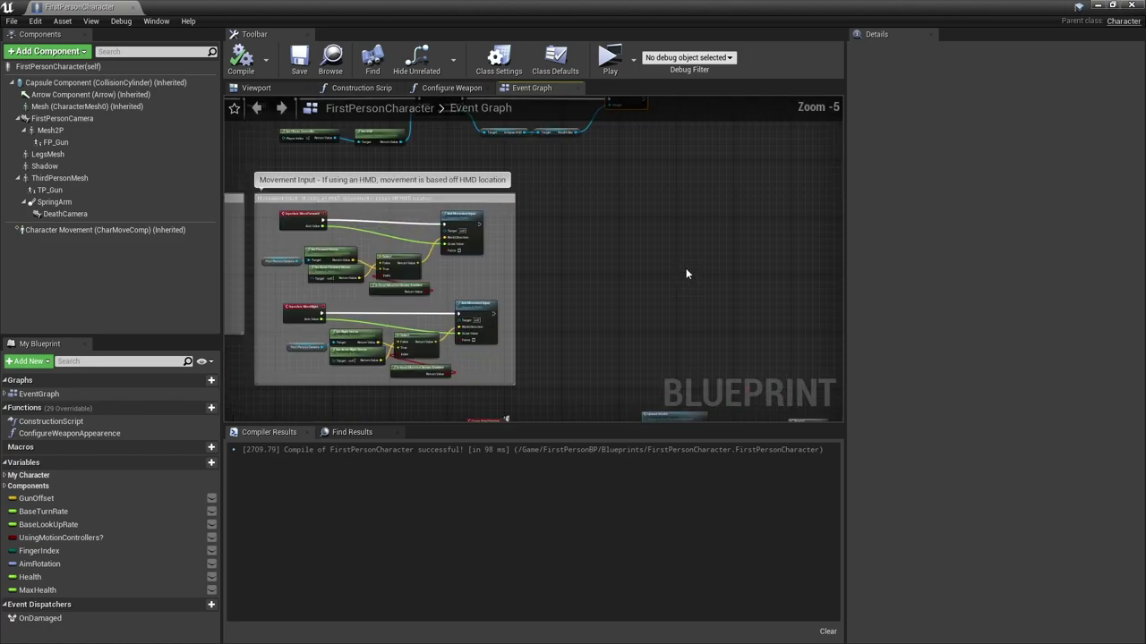
{"action": "right_click_drag", "start_coordinate": [687, 313], "coordinate": [707, 144]}
{"action": "right_click_drag", "start_coordinate": [683, 349], "coordinate": [678, 348]}
{"action": "scroll", "coordinate": [652, 292], "scroll_direction": "up", "scroll_amount": 4}
{"action": "left_click", "coordinate": [682, 217]}
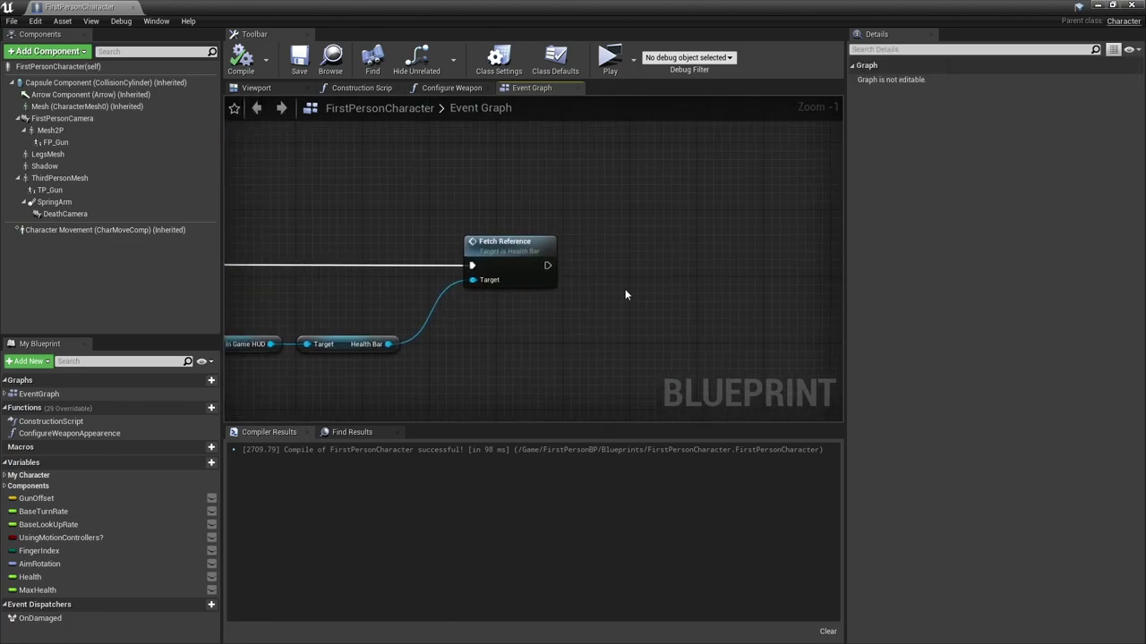
{"action": "key", "text": "ctrl+v"}
{"action": "mouse_move", "coordinate": [664, 311]}
{"action": "left_mouse_down"}
{"action": "mouse_move", "coordinate": [639, 222]}
{"action": "mouse_move", "coordinate": [626, 260]}
{"action": "left_mouse_up"}
{"action": "left_click", "coordinate": [241, 56]}
Playtest again by shooting the client's character from the server window to check its death, respawn and health bar
{"action": "left_click", "coordinate": [1098, 6]}
{"action": "left_click", "coordinate": [729, 49]}
{"action": "left_click", "coordinate": [690, 184]}
{"action": "key", "text": "s"}
{"action": "left_click", "coordinate": [831, 309]}
{"action": "left_click", "coordinate": [832, 309]}
{"action": "left_click", "coordinate": [832, 308]}
{"action": "left_click", "coordinate": [837, 335]}
{"action": "left_click", "coordinate": [837, 336]}
{"action": "left_click", "coordinate": [837, 335]}
{"action": "left_click", "coordinate": [837, 336]}
{"action": "left_click", "coordinate": [836, 336]}
{"action": "left_click", "coordinate": [837, 336]}
{"action": "left_click", "coordinate": [837, 336]}
{"action": "key", "text": "s"}
{"action": "key", "text": "d"}
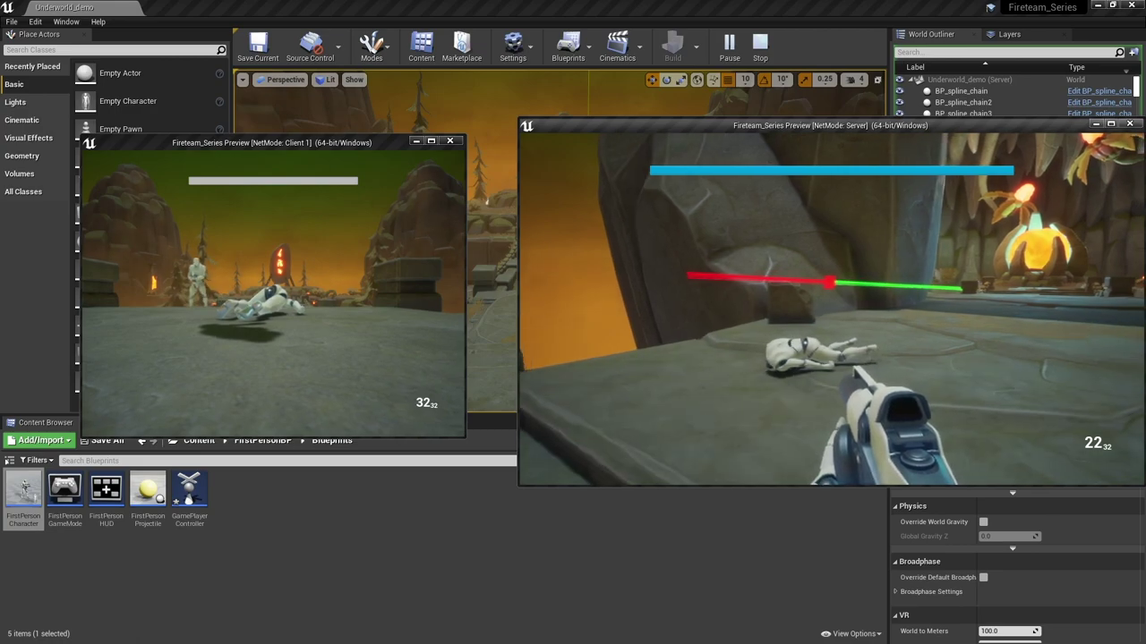